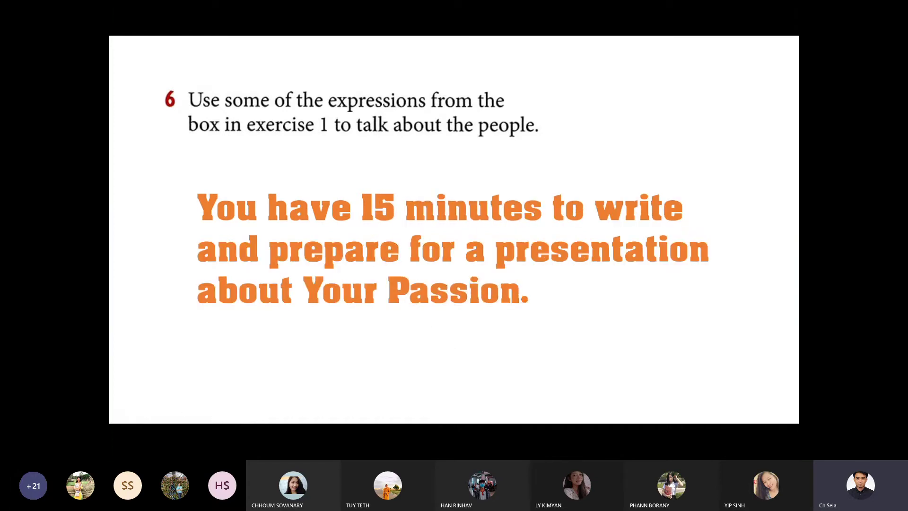
End the slide show after the "What do you think?" slide and switch to the Unit 7 - Writing Homework form in Chrome.
left_click(371, 298)
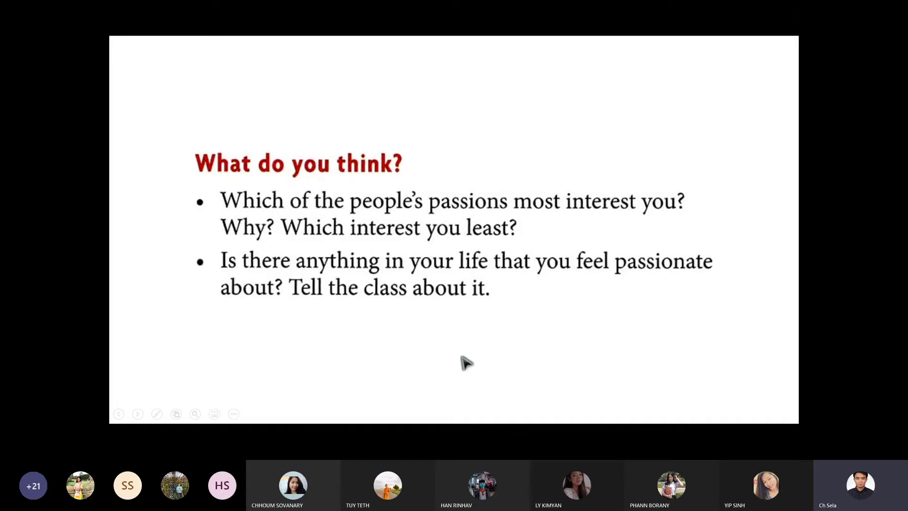
right_click(472, 291)
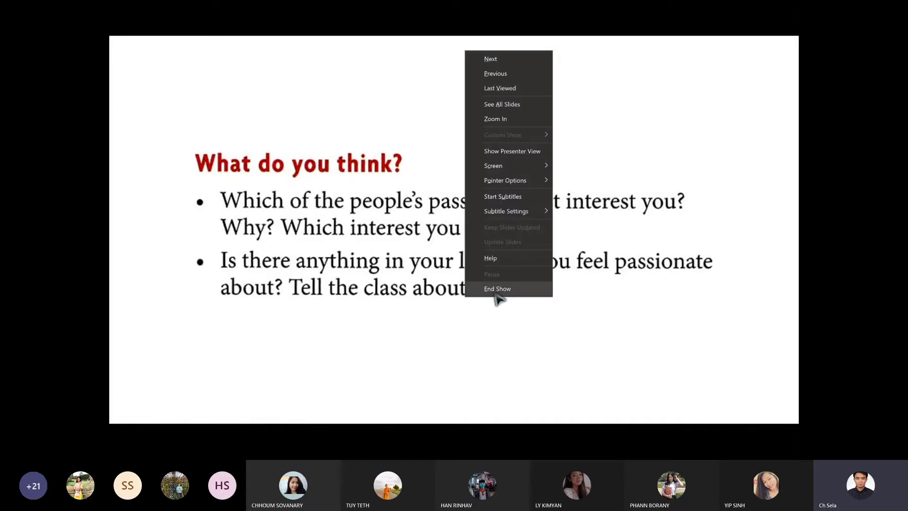
left_click(497, 291)
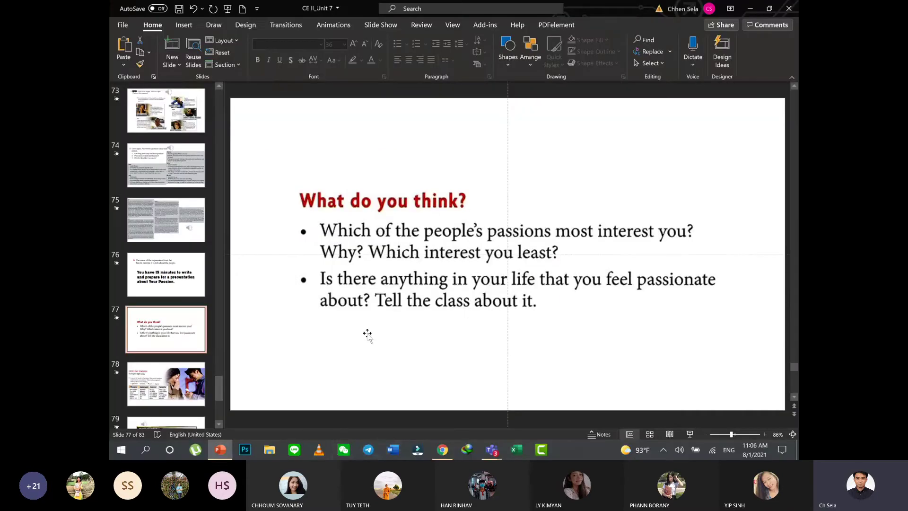
left_click(442, 449)
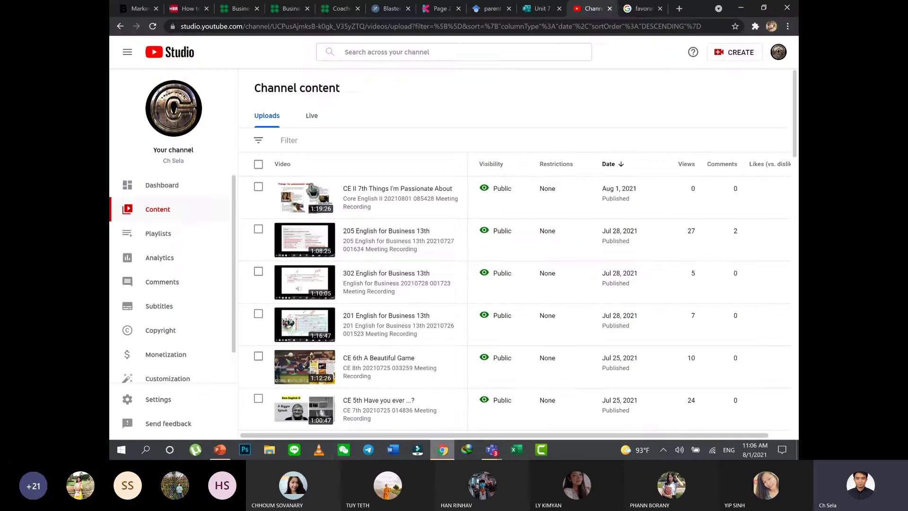
left_click(539, 9)
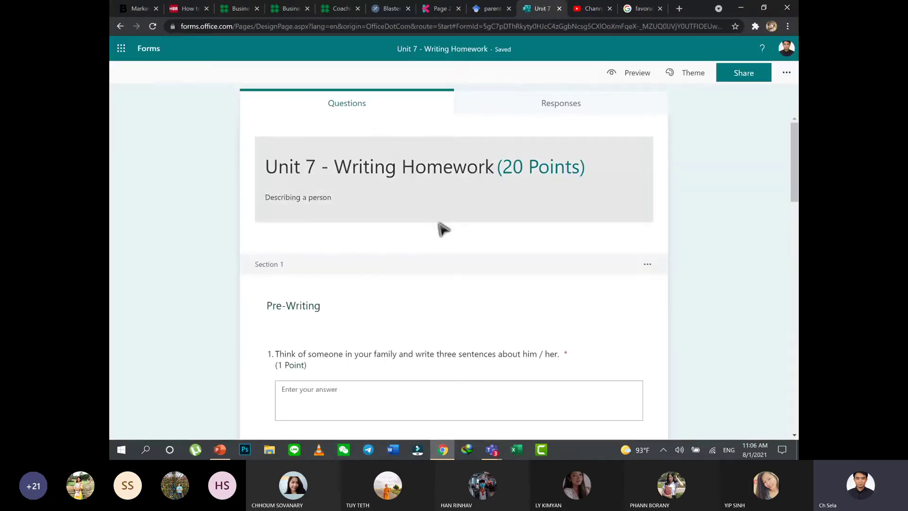
Add a new section titled "Speaking" at the end of the form.
scroll(440, 229, "down", 5)
scroll(521, 222, "up", 5)
left_click_drag(796, 168, 797, 397)
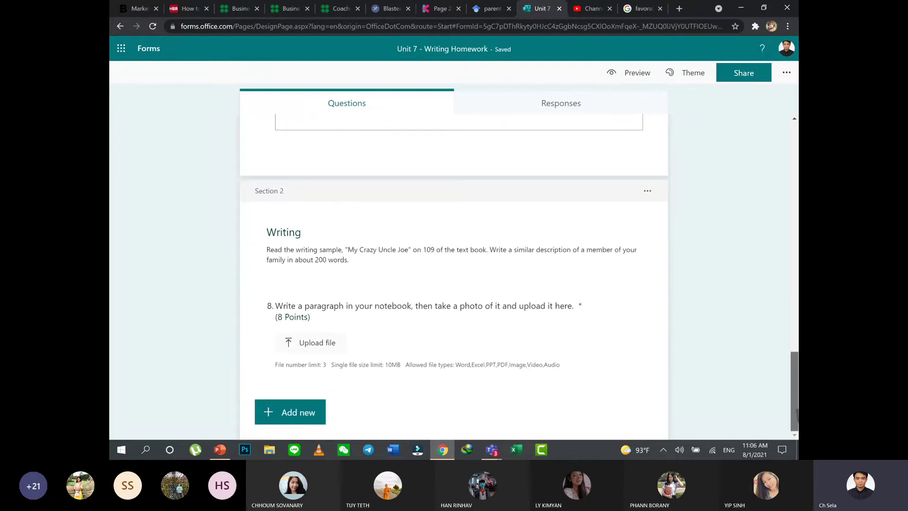
left_click(268, 421)
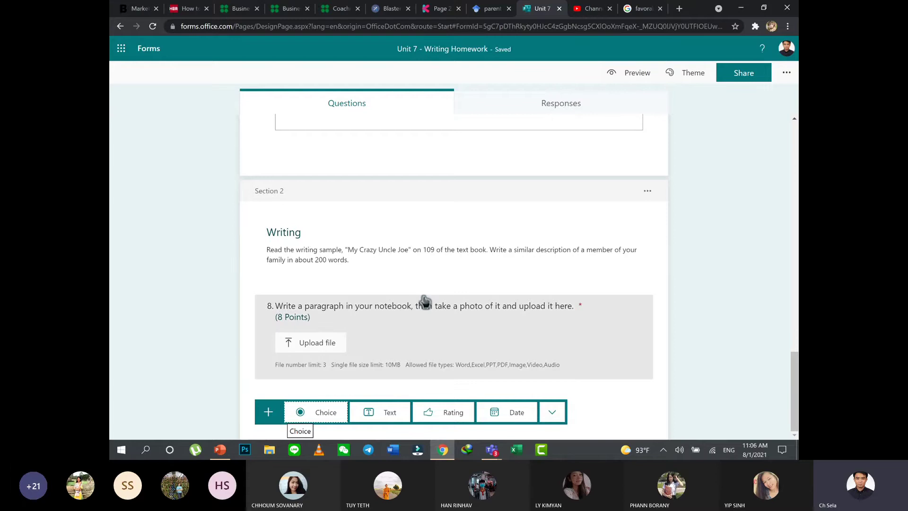
left_click(552, 412)
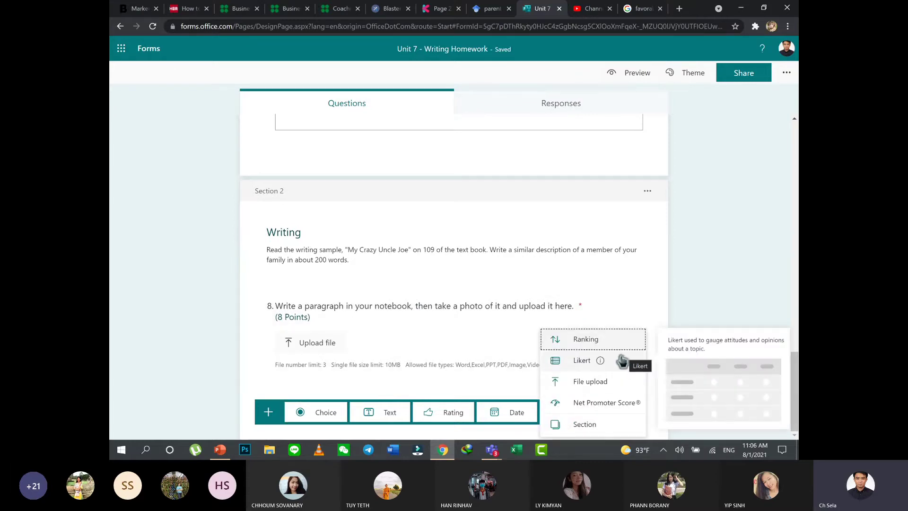
left_click(599, 422)
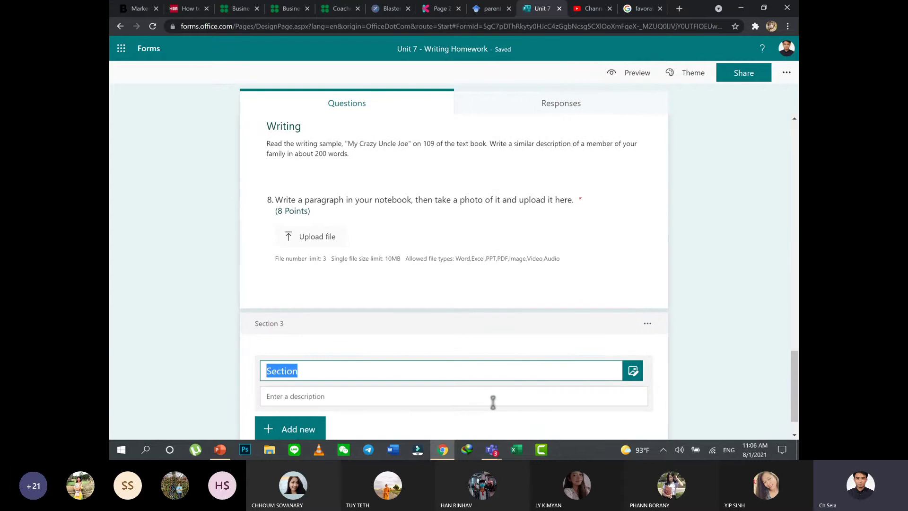
type("Speaking")
Enter "Answer all the questions and prepare for the speaking." as the Speaking section's description.
left_click(473, 396)
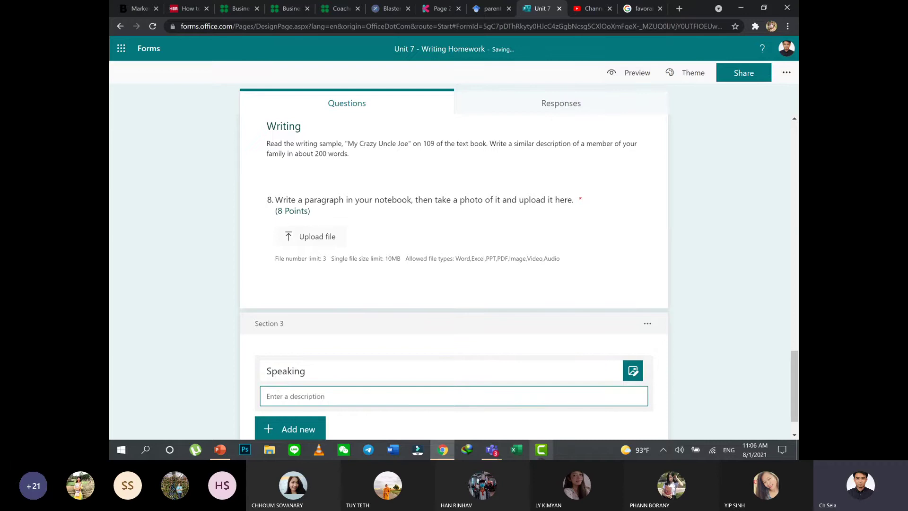
type("Answer all the questions and prepare for the w")
key("BackSpace")
type("speaking.")
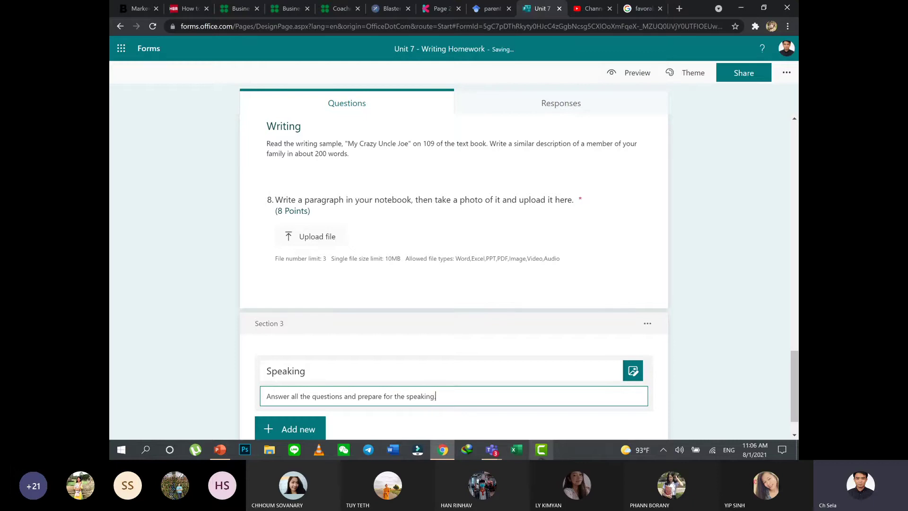
Add a text question to the Speaking section reading "Which of the people's passions most interest you? Why?".
scroll(622, 415, "down", 1)
left_click(294, 386)
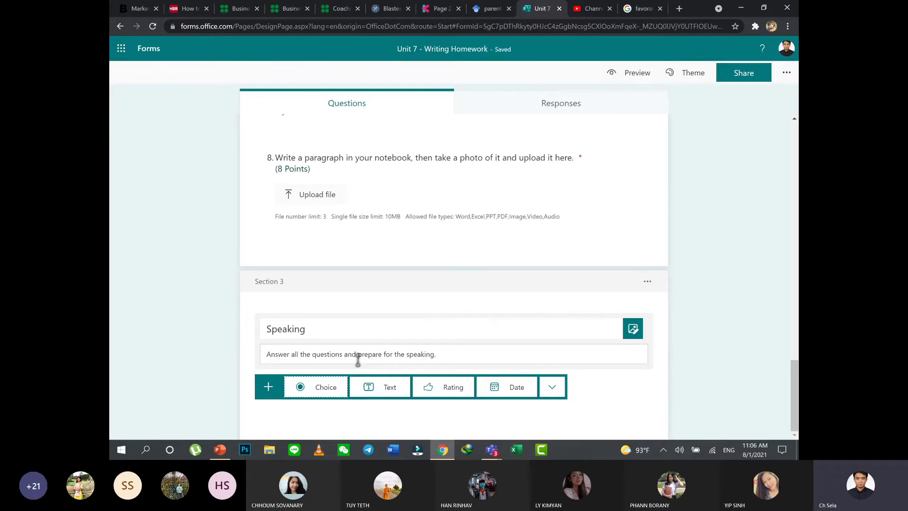
left_click(383, 392)
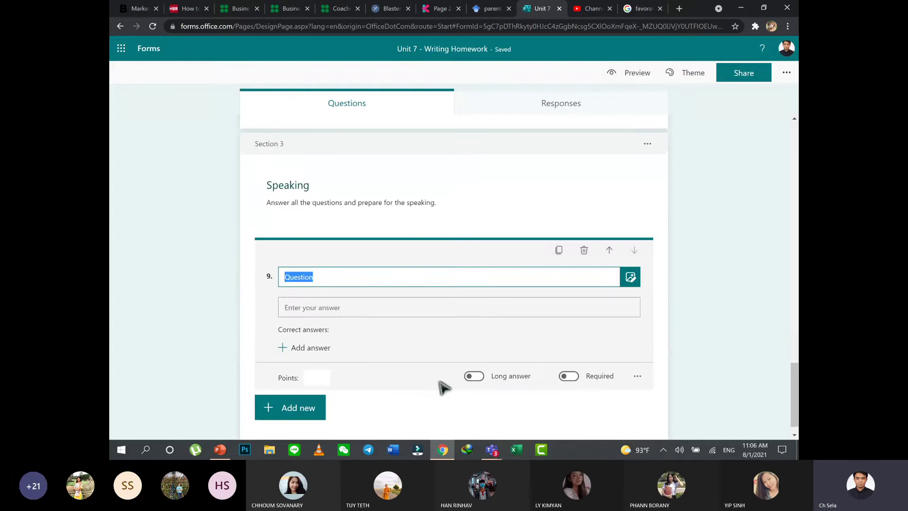
type("Which of the people's pass")
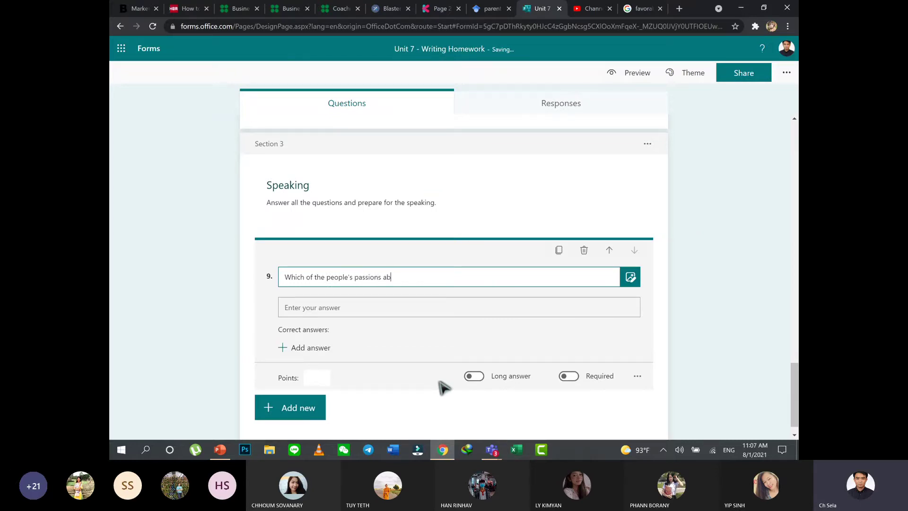
key("BackSpace")
key("BackSpace")
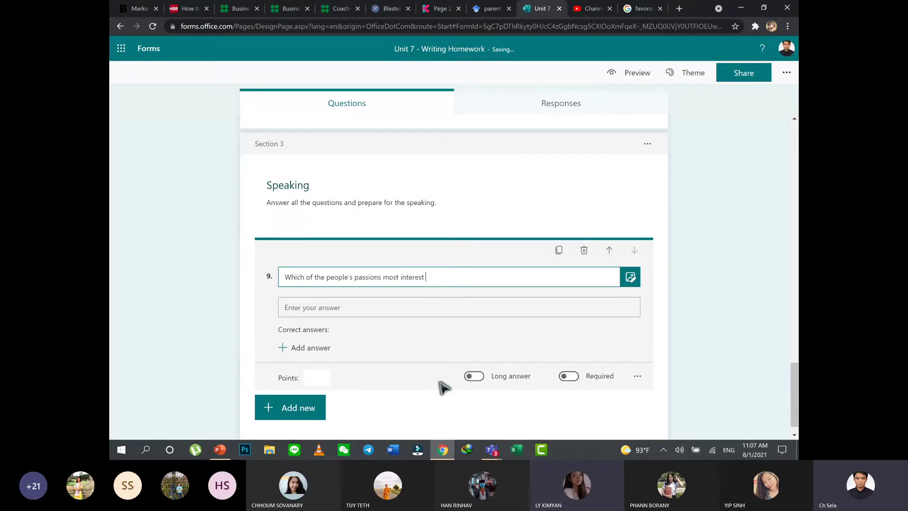
type("most interest you? Wh")
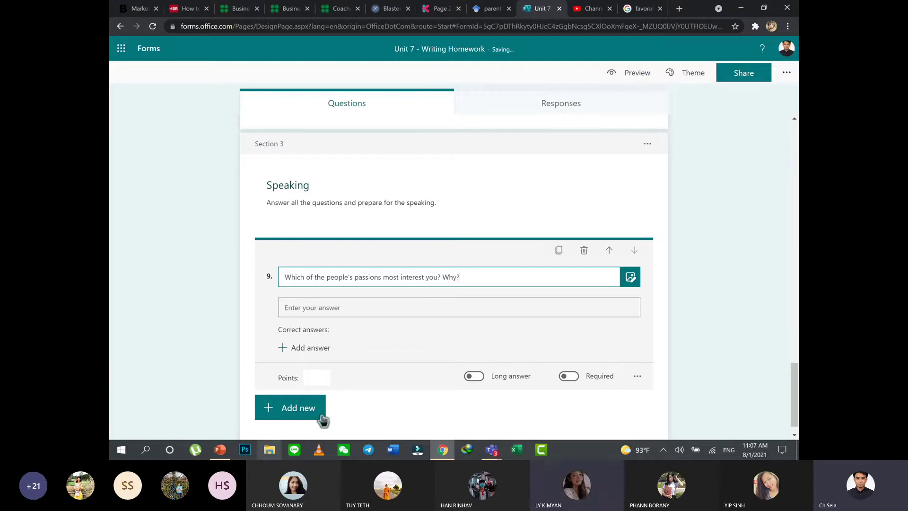
Give question 9 a value of 5 points and make it a required long-answer question.
left_click(317, 377)
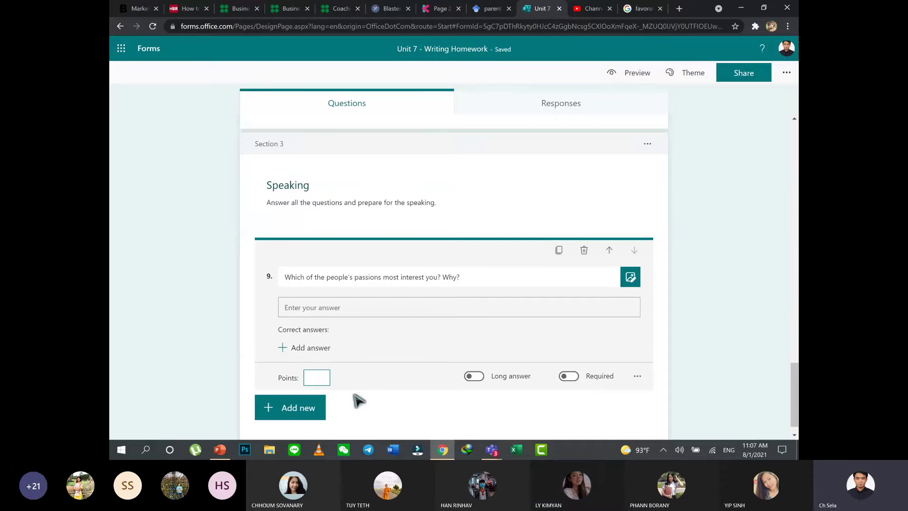
type("5")
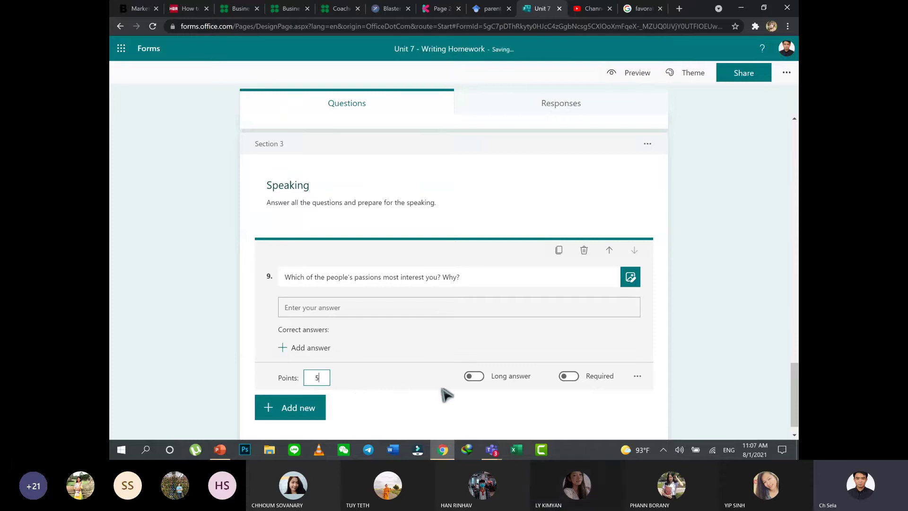
left_click(473, 377)
left_click(569, 357)
Add a long-answer text question 10 reading "Which of the people's passions least interest you? Why?".
left_click(313, 390)
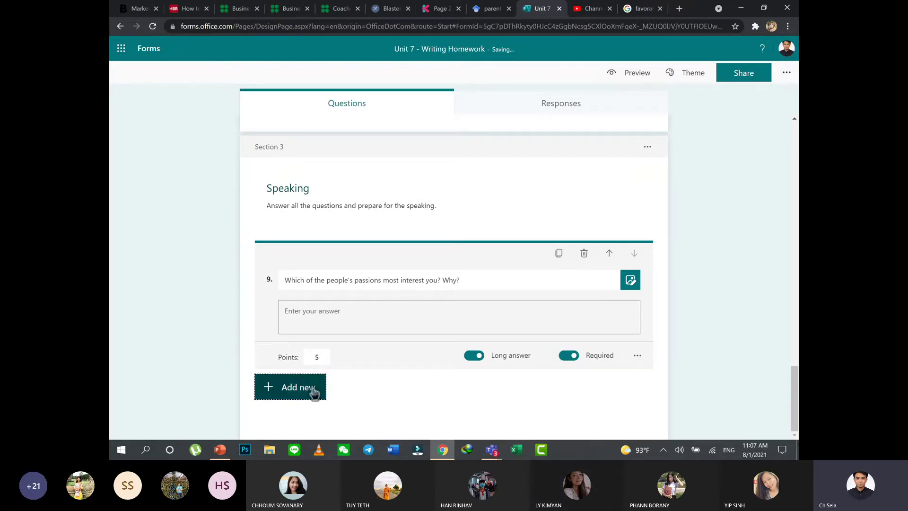
left_click(313, 391)
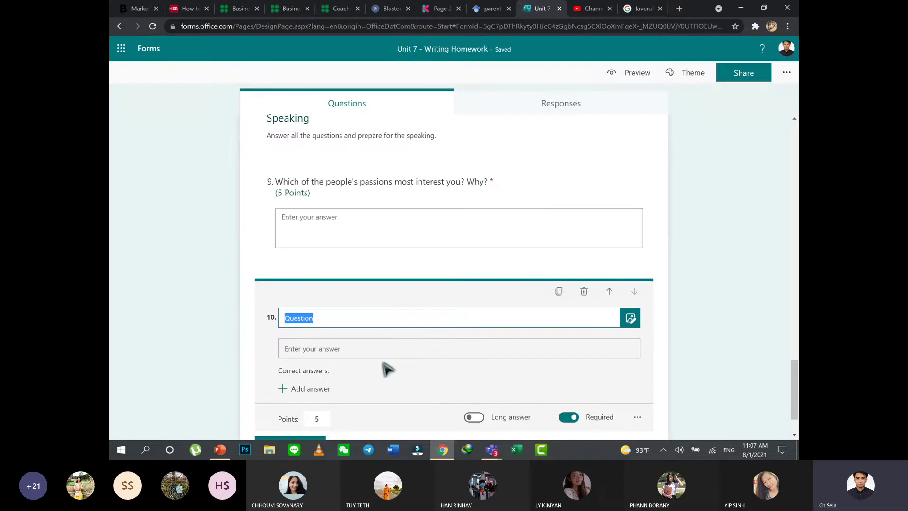
type("Which of the people's pass")
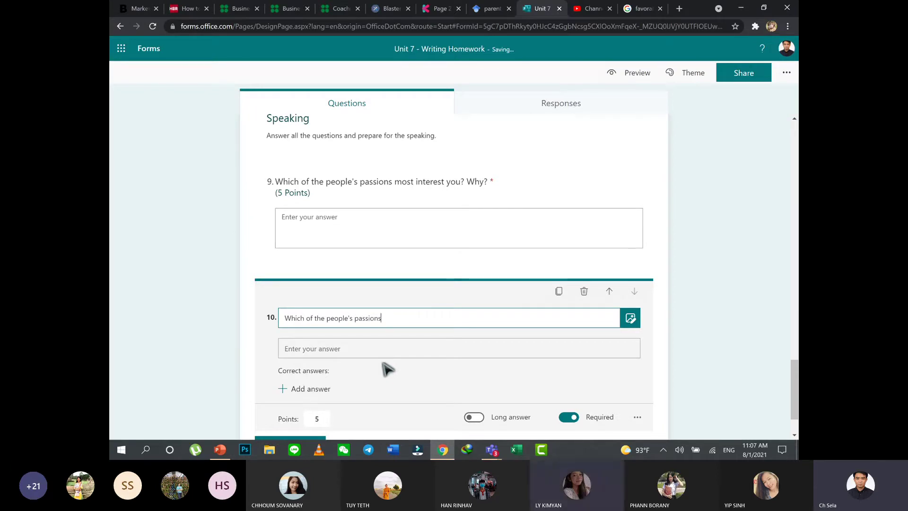
type("leas")
key("BackSpace")
key("BackSpace")
key("BackSpace")
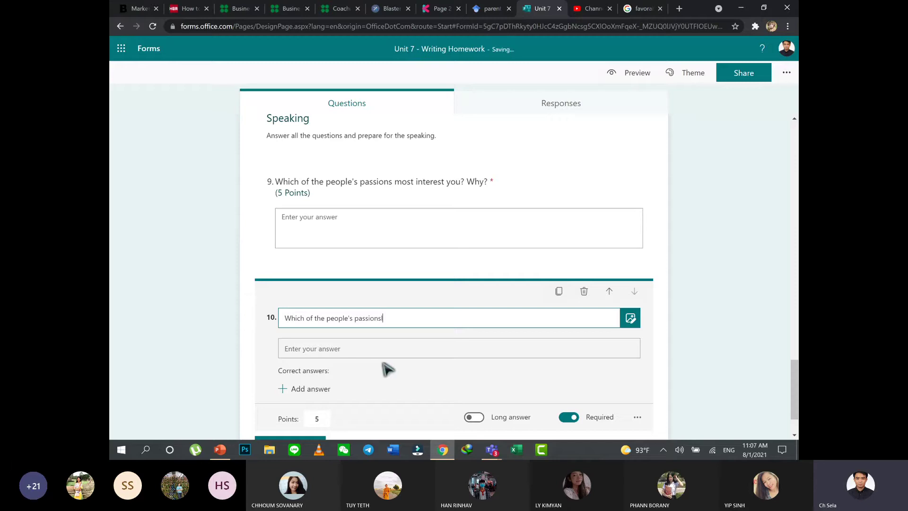
type("least ")
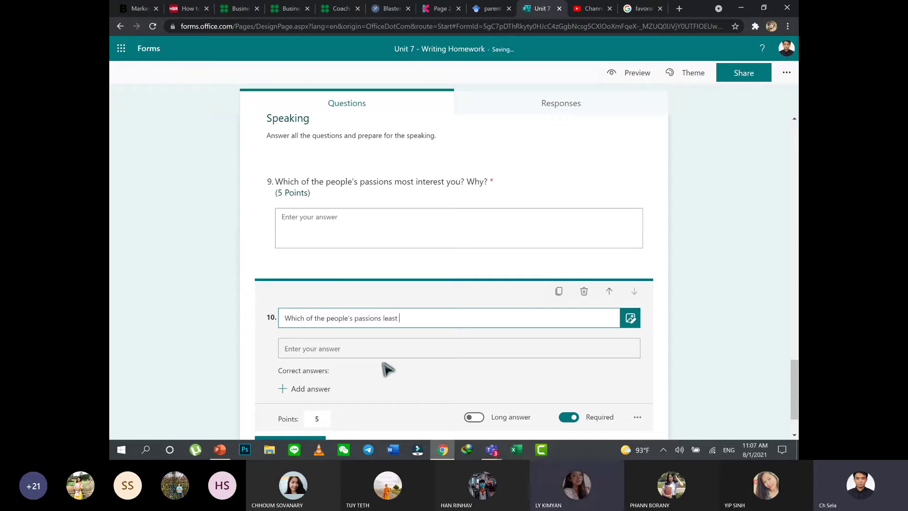
type("interest you? Why?")
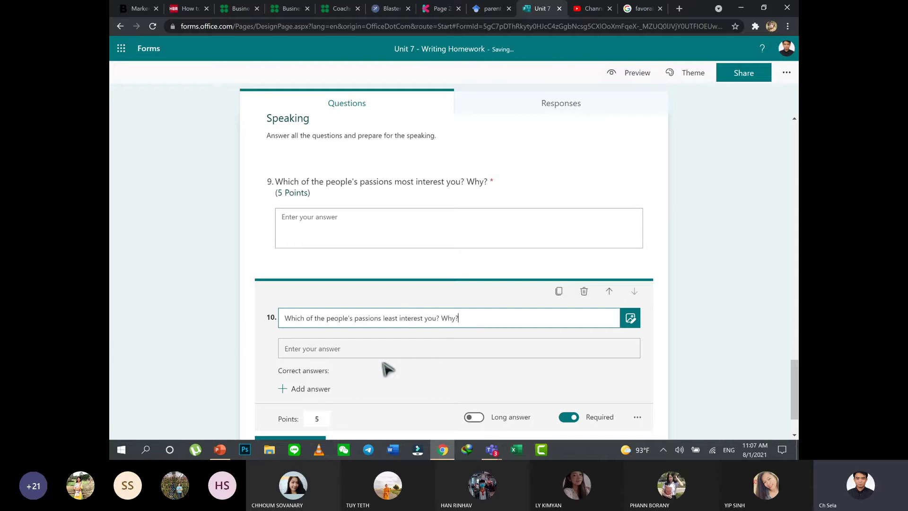
left_click(474, 417)
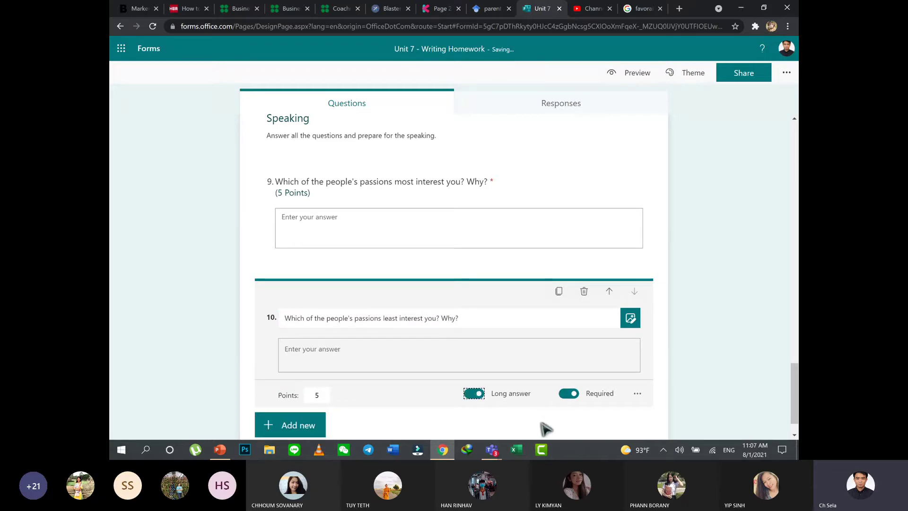
Add text question 11 reading "Is there anything in your life that you feel passionate about?", correcting the spelling of "passionate".
scroll(512, 387, "down", 1)
left_click(303, 387)
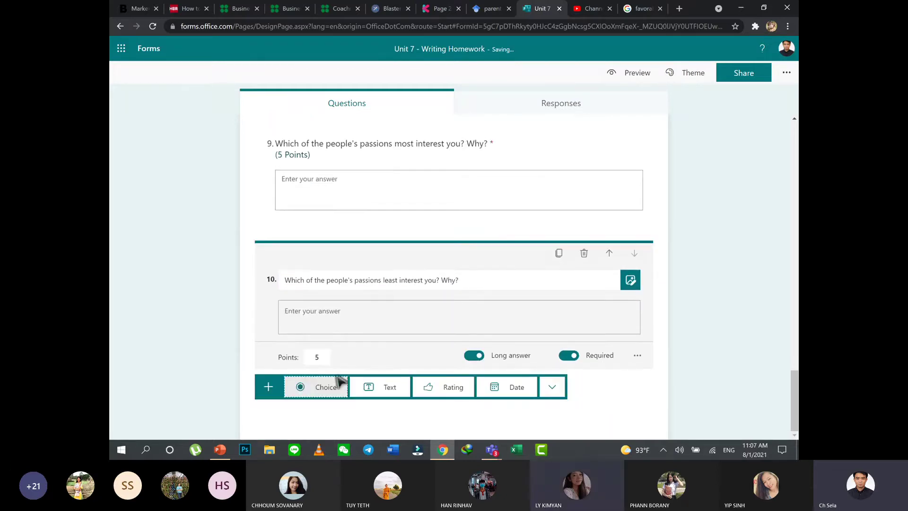
left_click(381, 387)
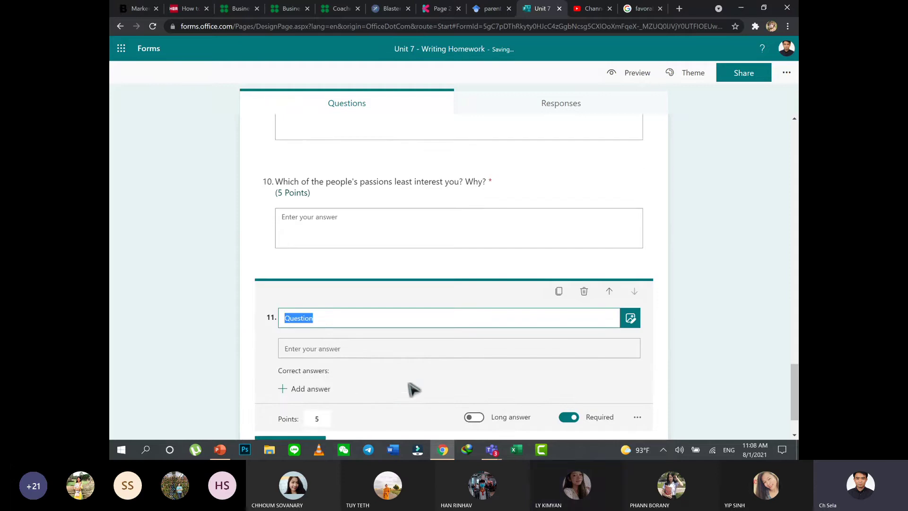
type("Is there anything")
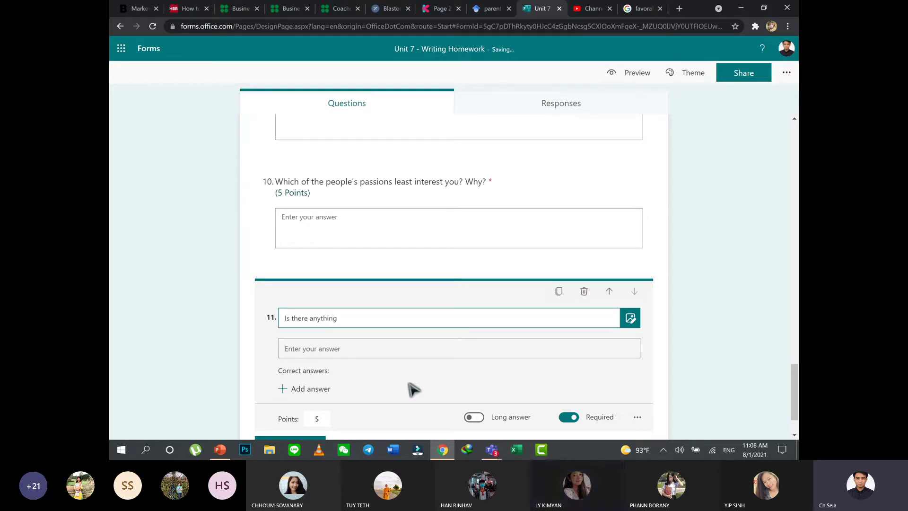
type("ur")
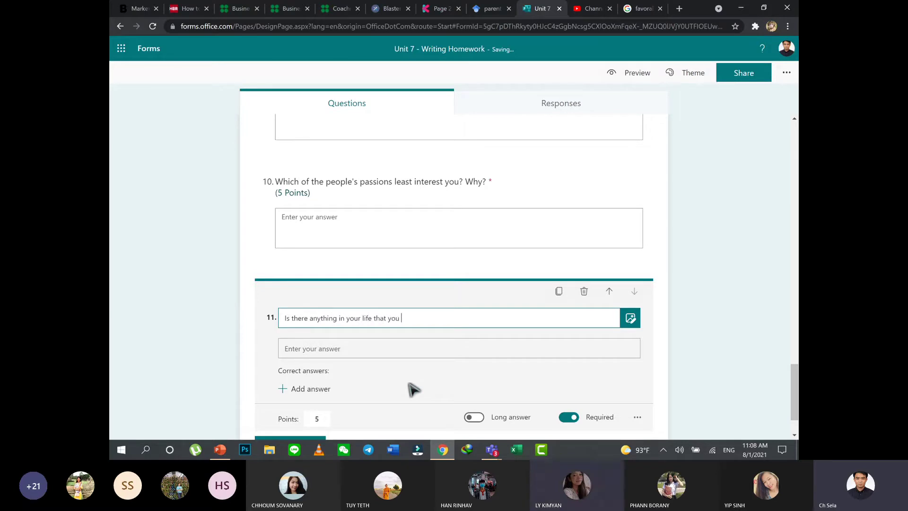
type("life that you feel passsionate about?")
right_click(427, 323)
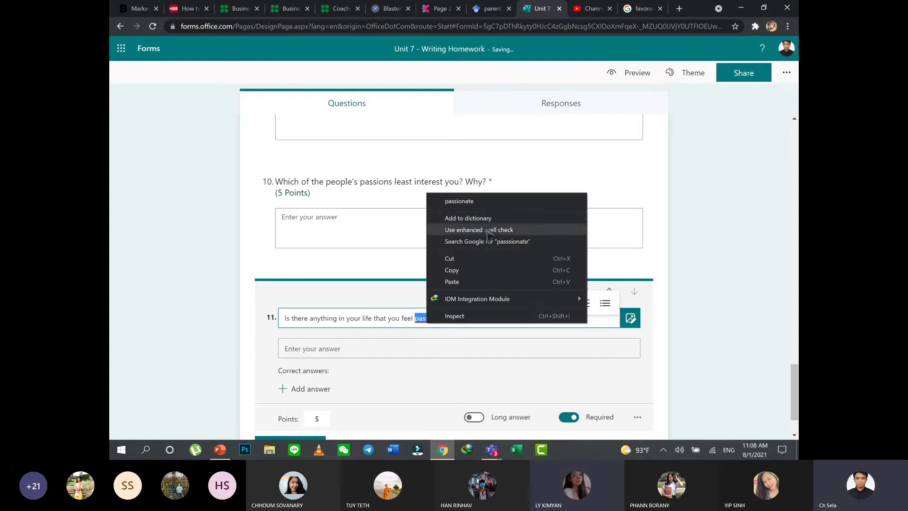
left_click(500, 203)
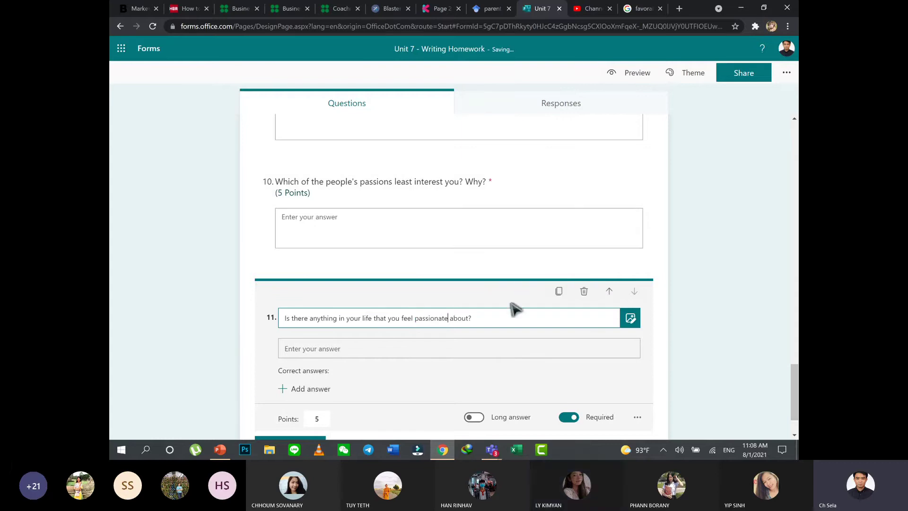
left_click(510, 321)
Set question 11 to 10 points and allow a long answer.
left_click(315, 419)
type("10")
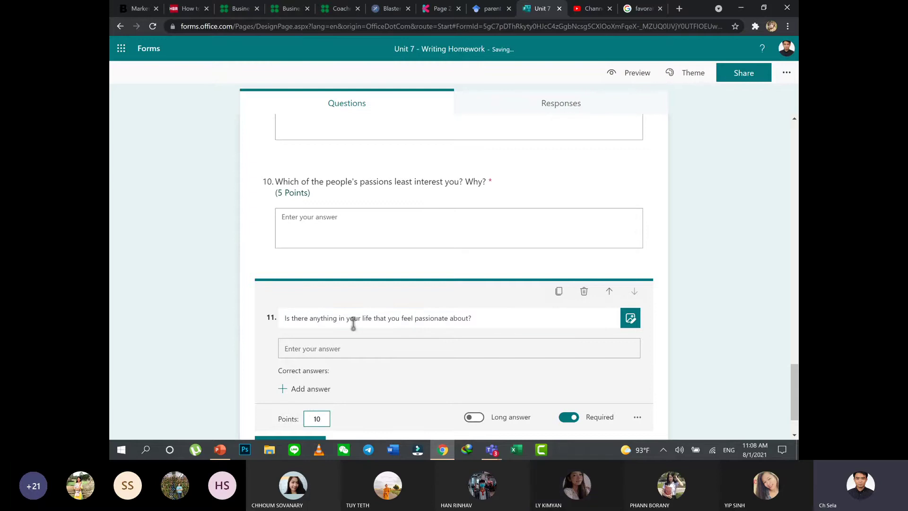
scroll(456, 321, "down", 2)
left_click(474, 355)
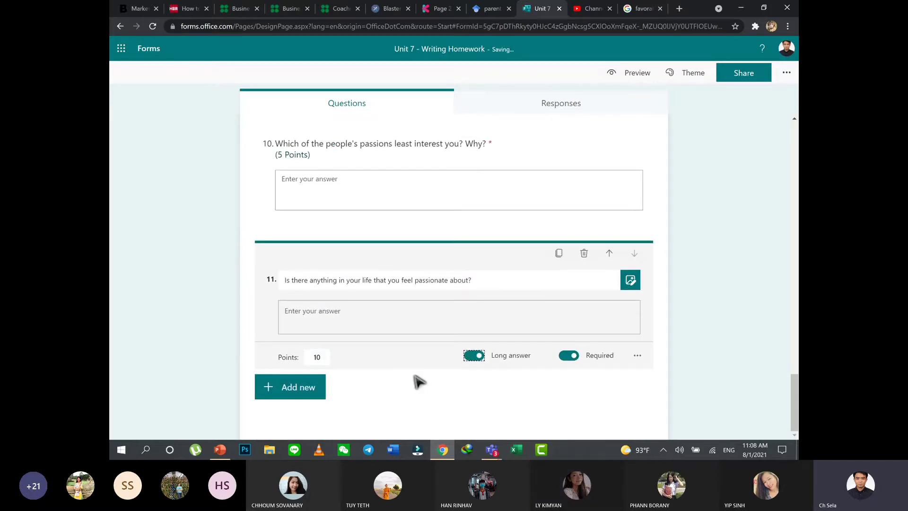
scroll(511, 317, "up", 10)
scroll(510, 318, "up", 15)
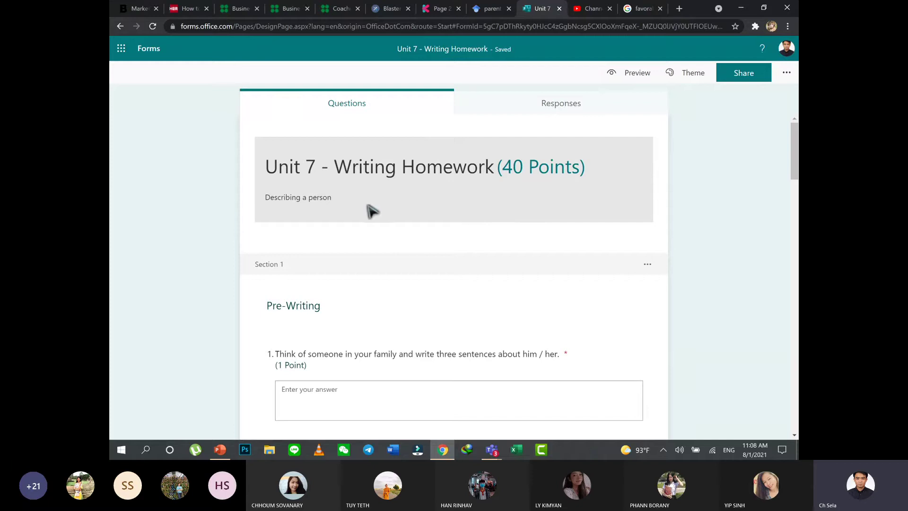
left_click_drag(795, 159, 796, 346)
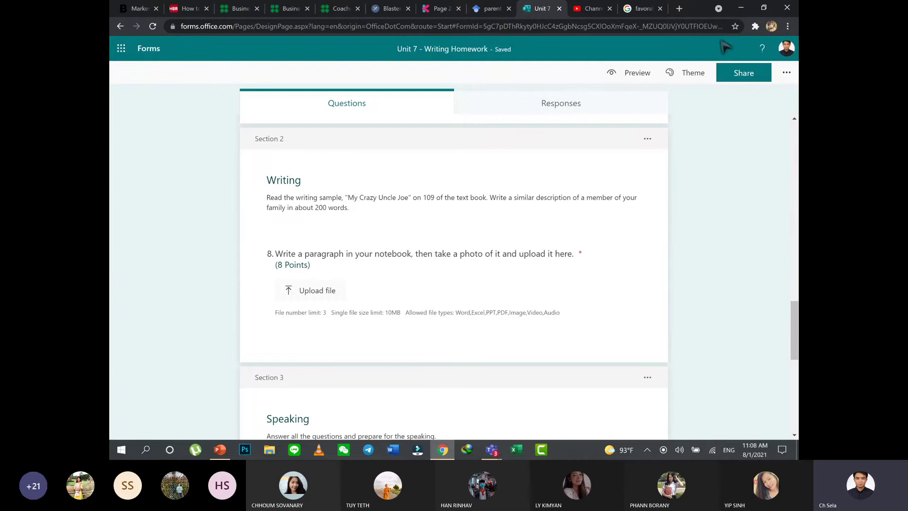
Preview the form as a respondent and look through the Pre-Writing questions.
left_click(649, 75)
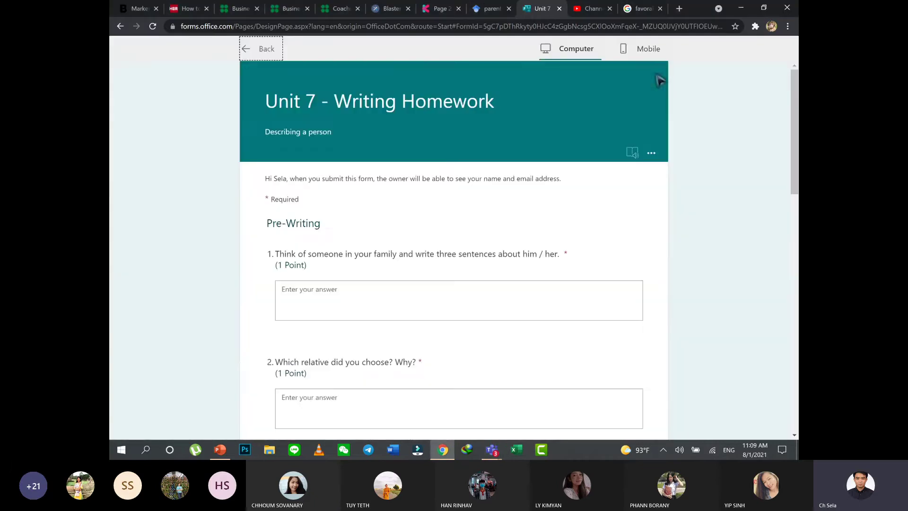
scroll(490, 237, "down", 15)
scroll(487, 228, "up", 5)
scroll(330, 162, "up", 10)
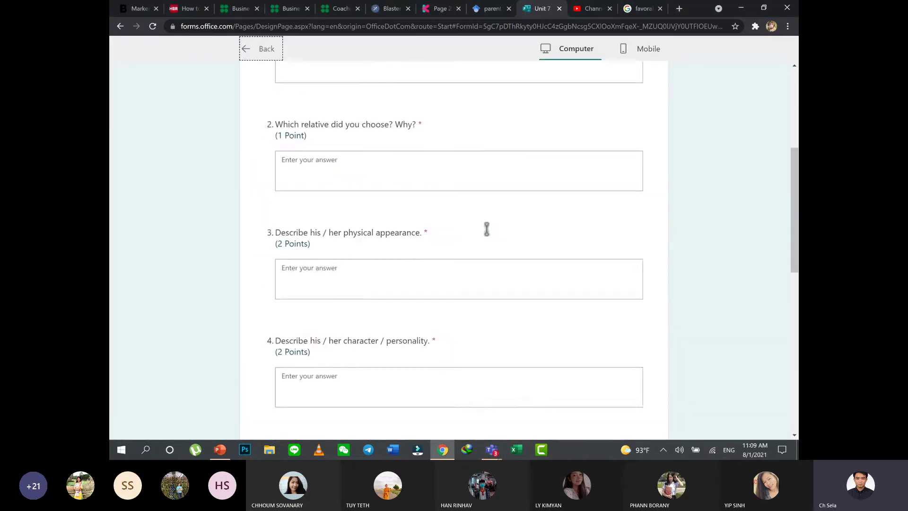
scroll(330, 174, "down", 15)
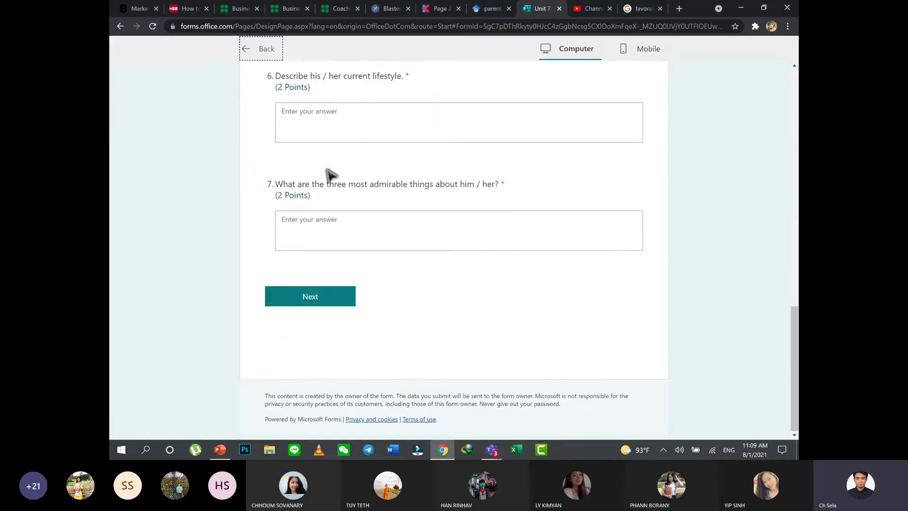
scroll(342, 265, "up", 15)
Enter the placeholder answer "q" for Pre-Writing questions 1, 7 and 6 in the preview.
left_click(328, 303)
scroll(405, 318, "down", 15)
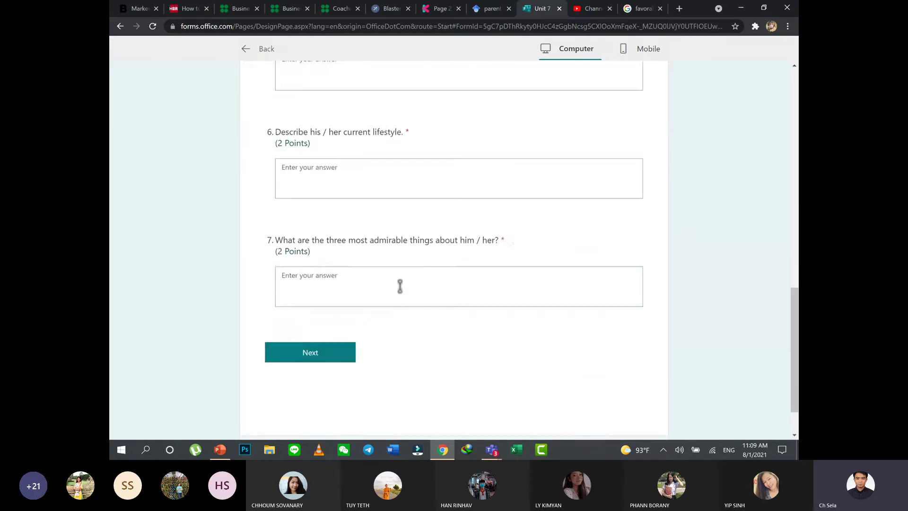
left_click(325, 273)
type("q")
left_click(340, 193)
type("q")
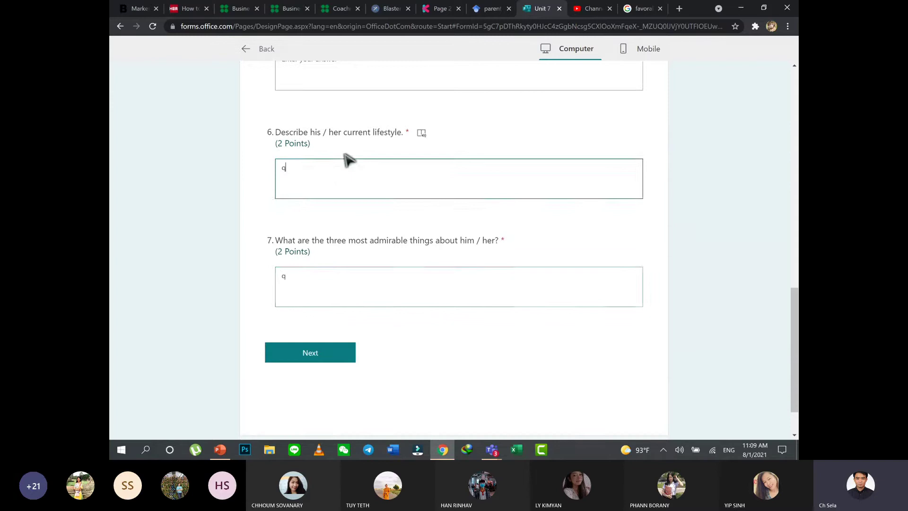
Answer questions 4, 3 and 5 with "q" and try to continue to the next section.
scroll(349, 183, "up", 6)
left_click(345, 298)
type("q")
left_click(359, 181)
type("q")
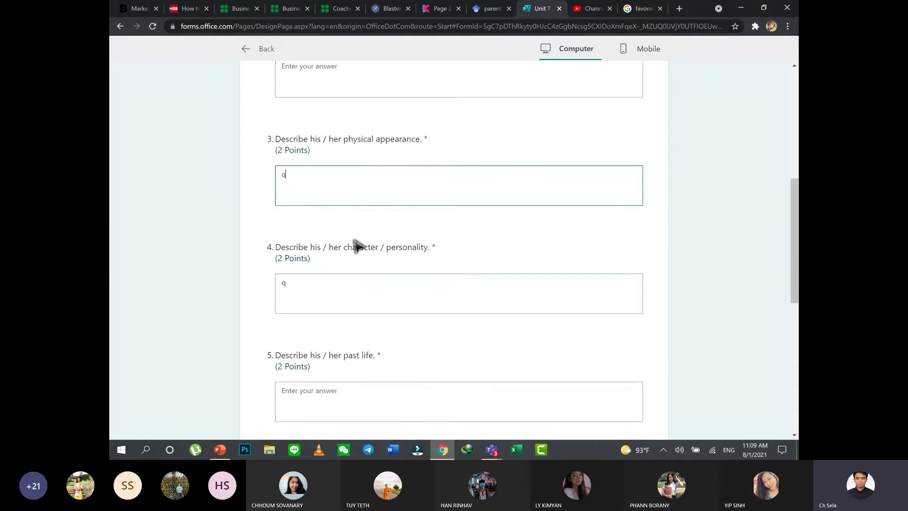
scroll(356, 246, "down", 6)
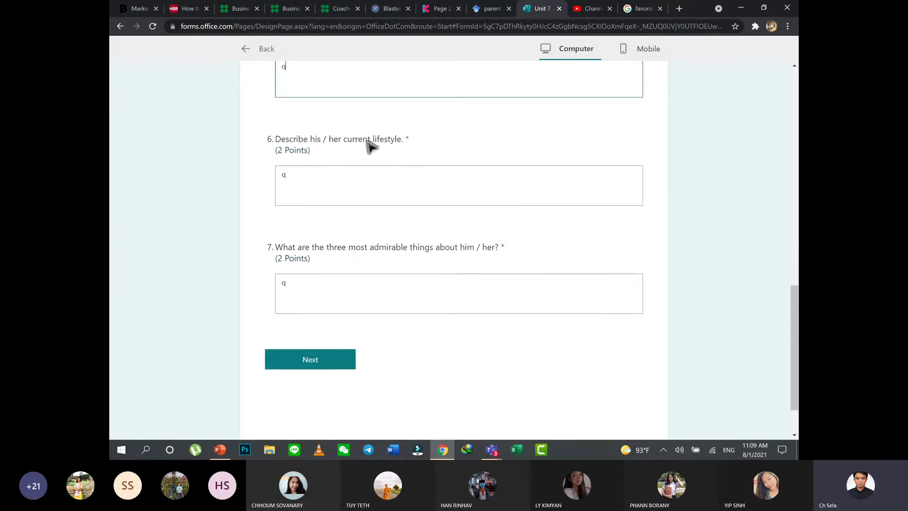
left_click(332, 361)
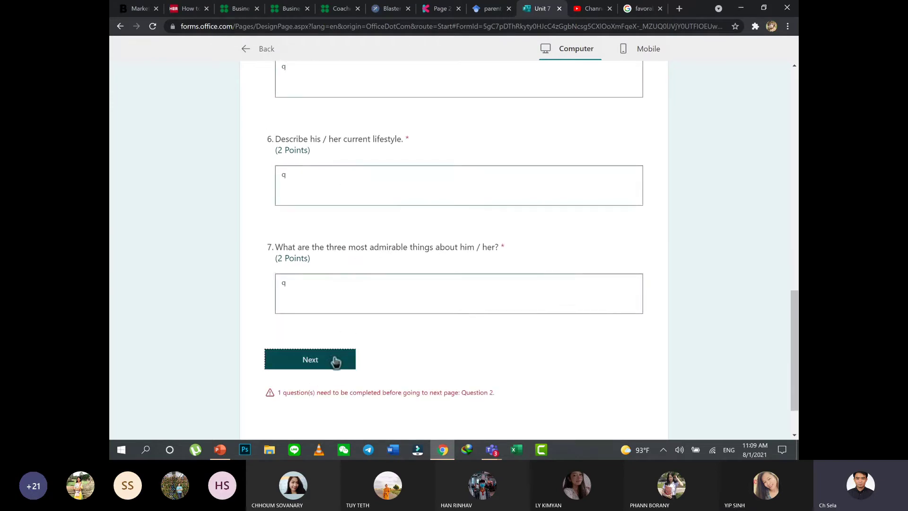
Answer question 2 with "q" and continue to the Writing section.
scroll(364, 331, "up", 15)
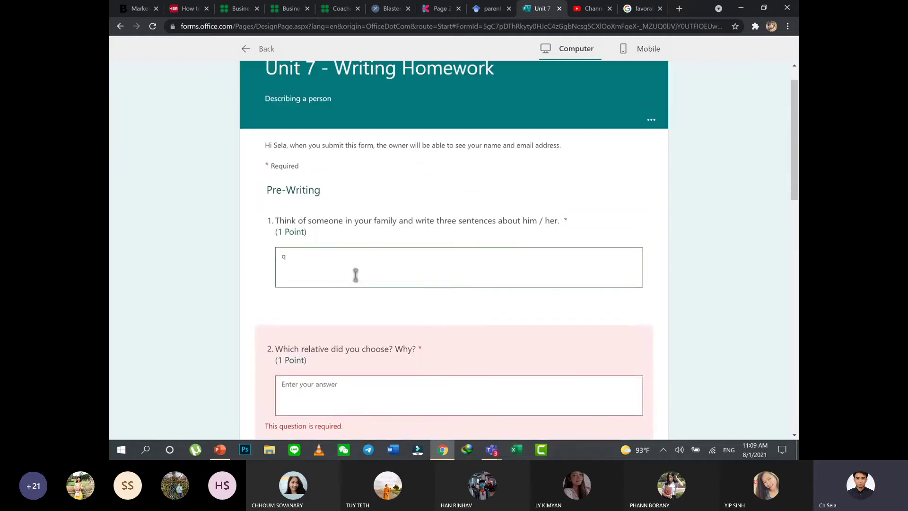
left_click(333, 384)
type("q")
scroll(401, 368, "down", 15)
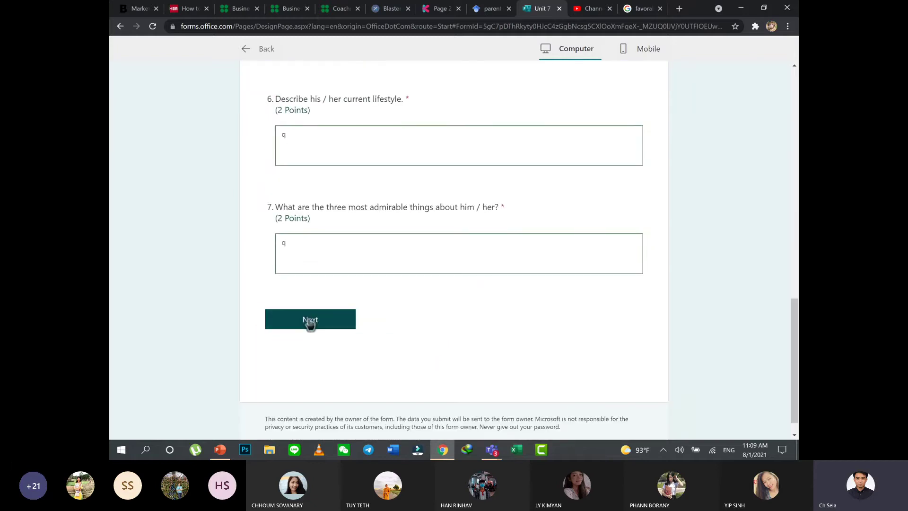
left_click(310, 322)
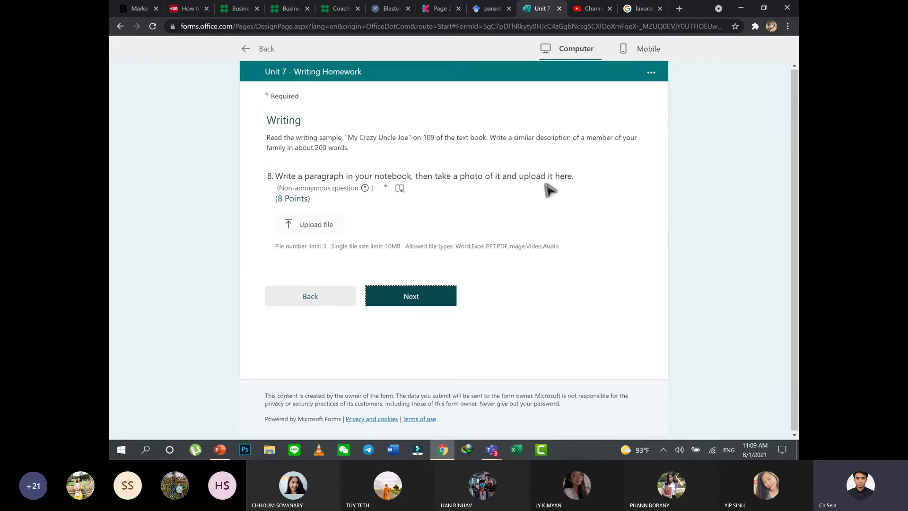
Upload the Presentation1 image from the Desktop as the answer to question 8 and continue to the Speaking section.
left_click(315, 227)
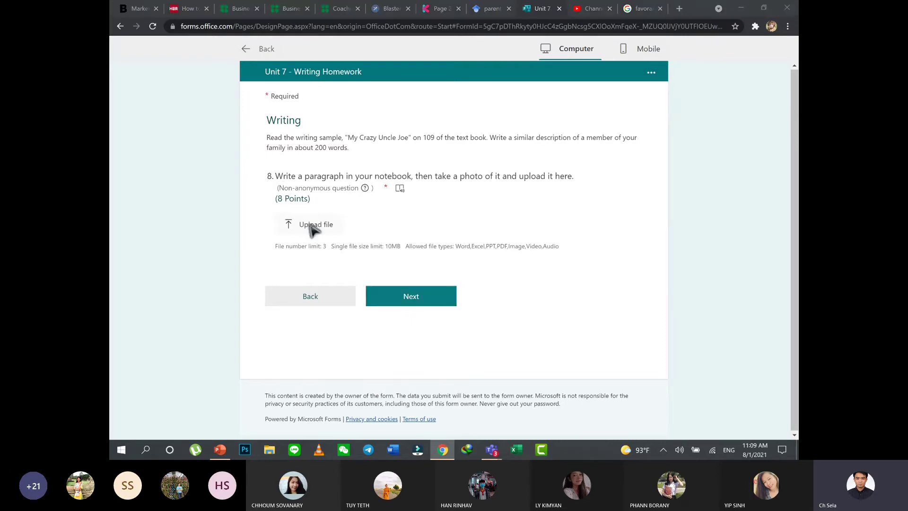
scroll(694, 255, "down", 10)
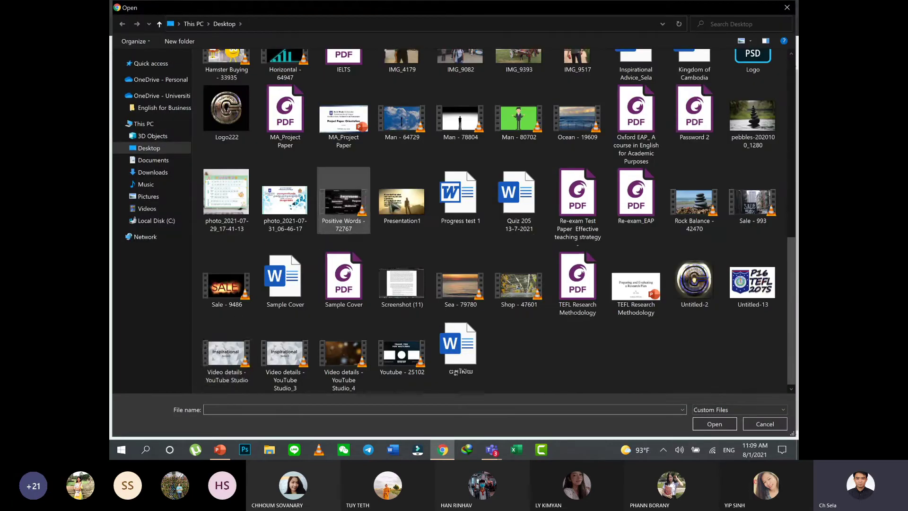
left_click(405, 202)
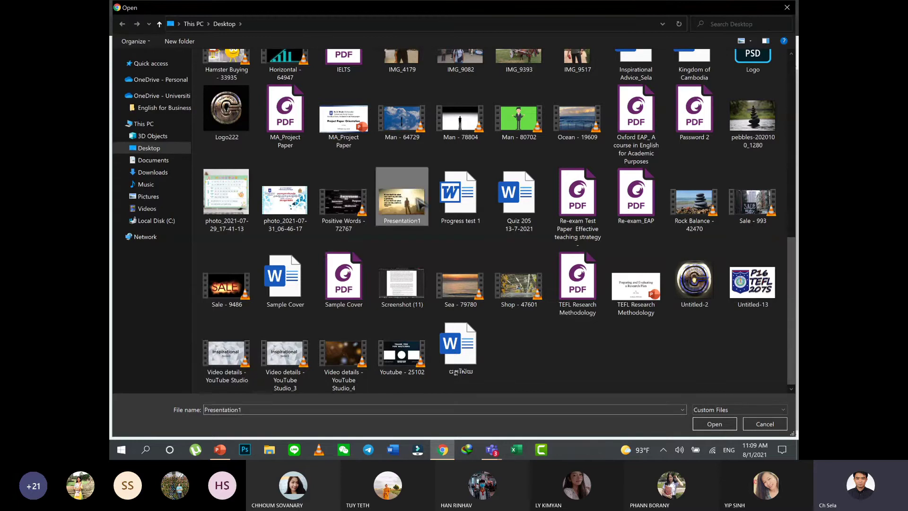
left_click(715, 425)
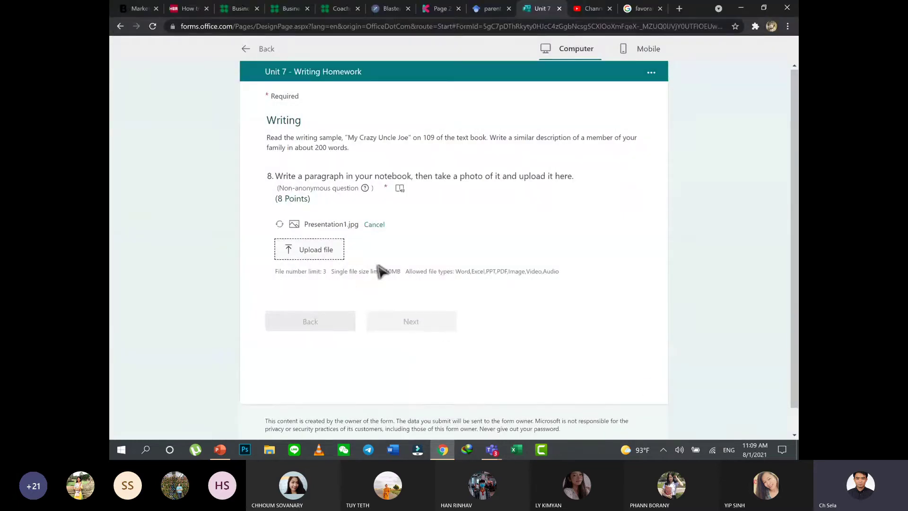
mouse_move(318, 230)
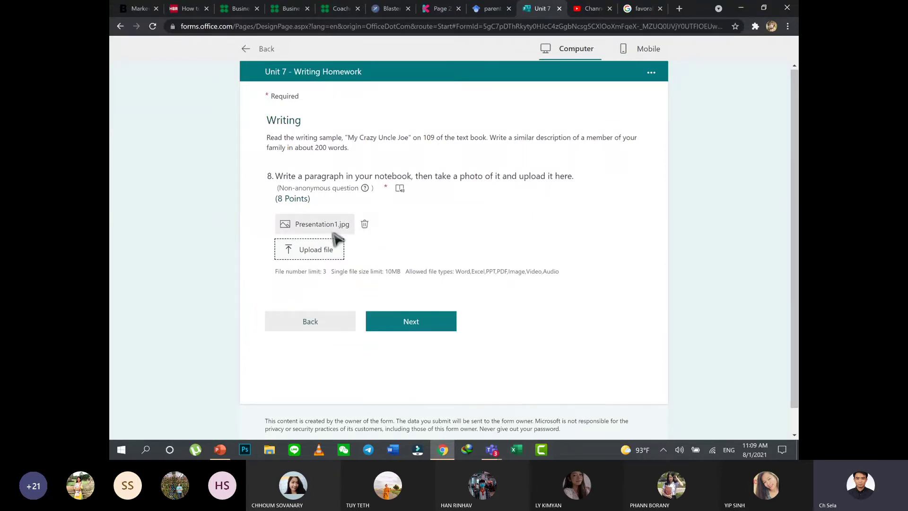
left_click(410, 321)
Look through Speaking questions 9 to 11 in the computer preview.
left_click(335, 212)
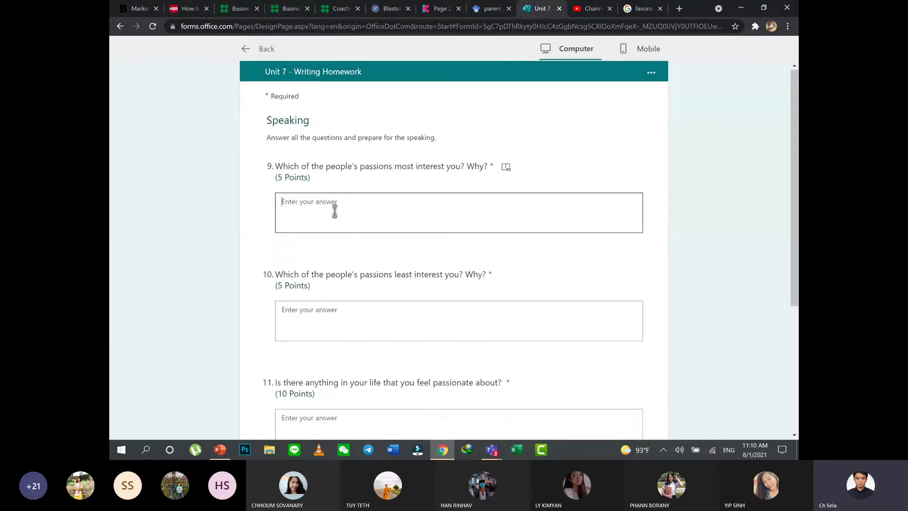
scroll(525, 356, "down", 5)
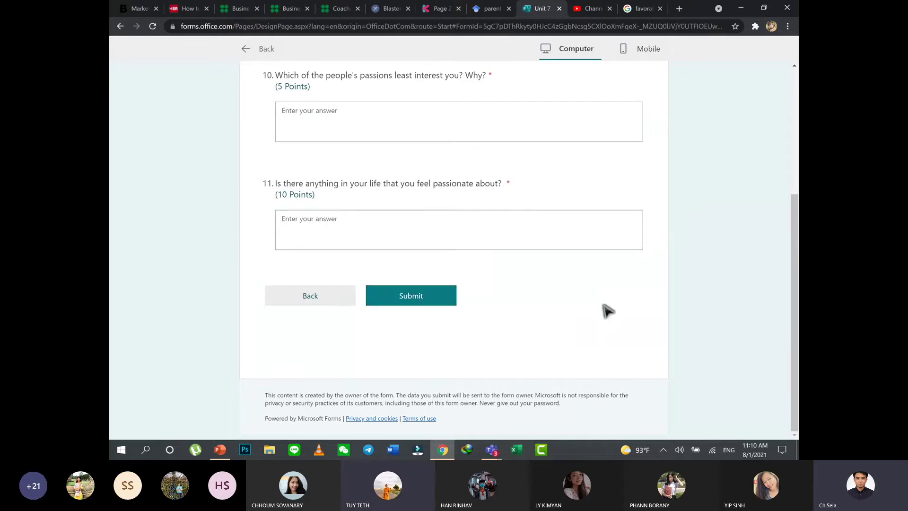
scroll(593, 300, "up", 5)
Switch the preview to the mobile layout and check how the Speaking section looks on a phone.
left_click(659, 54)
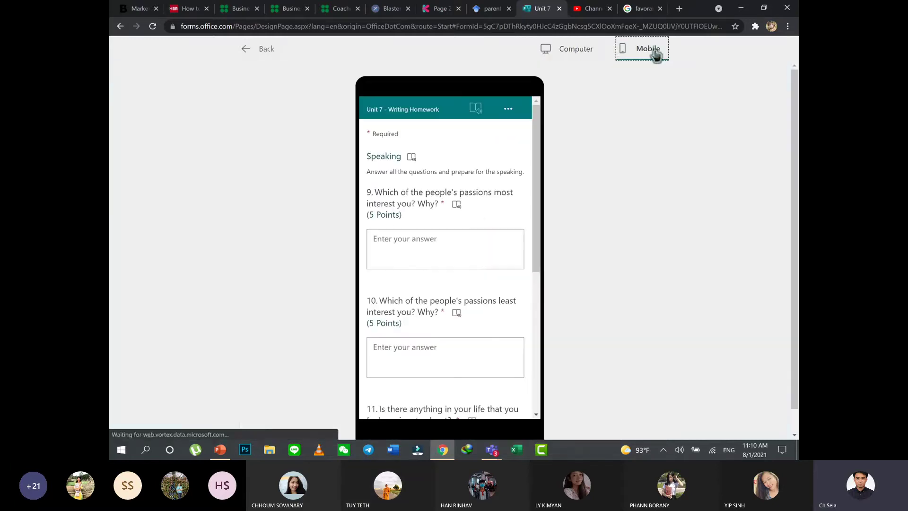
scroll(478, 211, "down", 5)
scroll(479, 212, "up", 5)
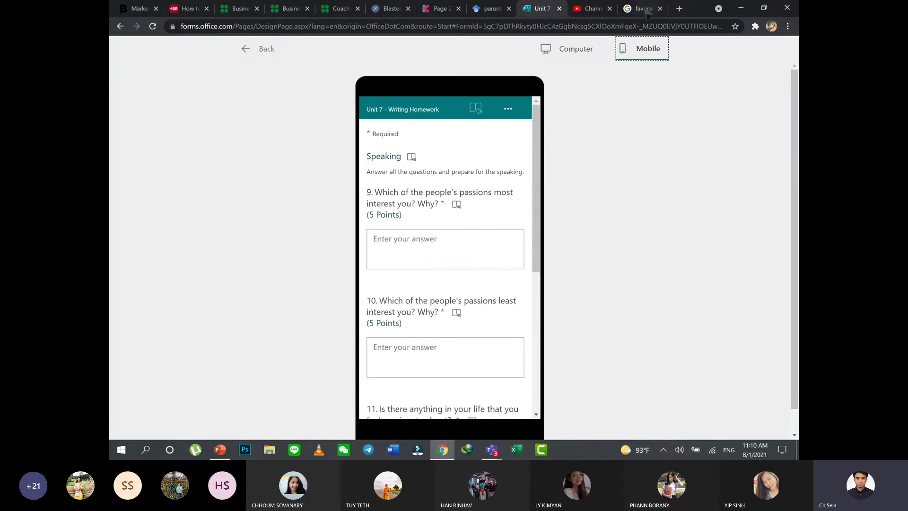